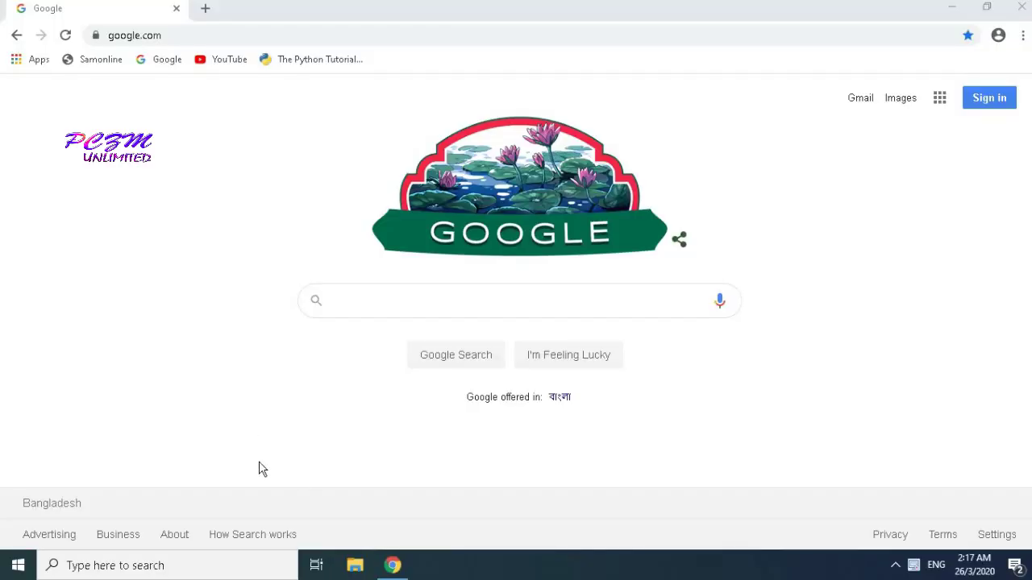
Search Google for 'Bluestacks'.
click(386, 302)
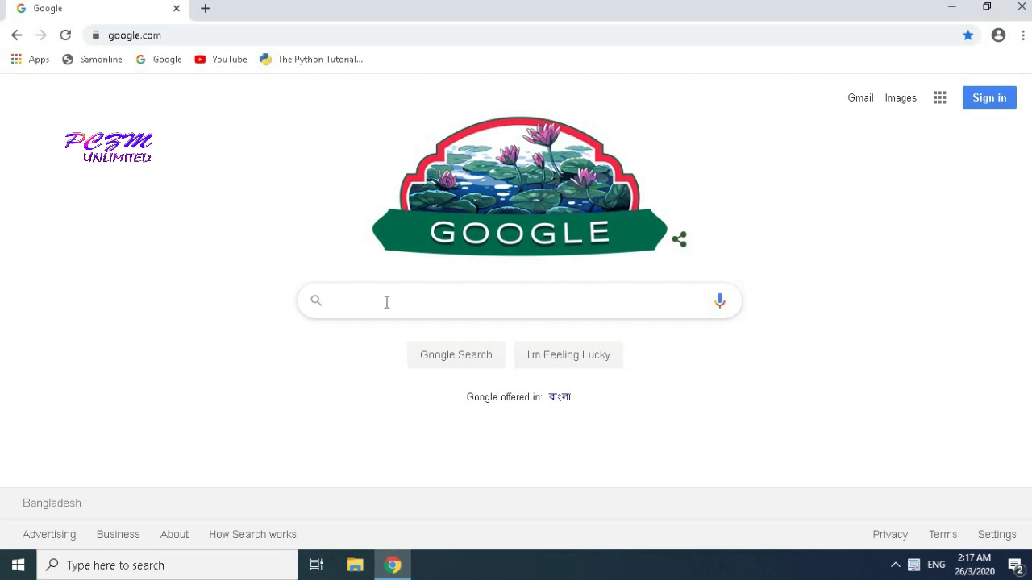
text(Bluestacks)
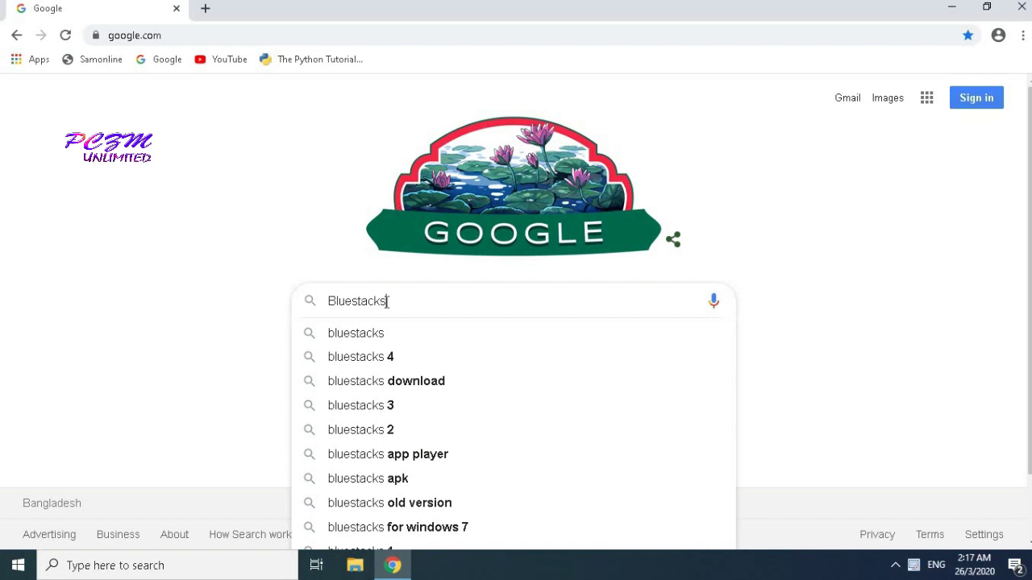
key(Return)
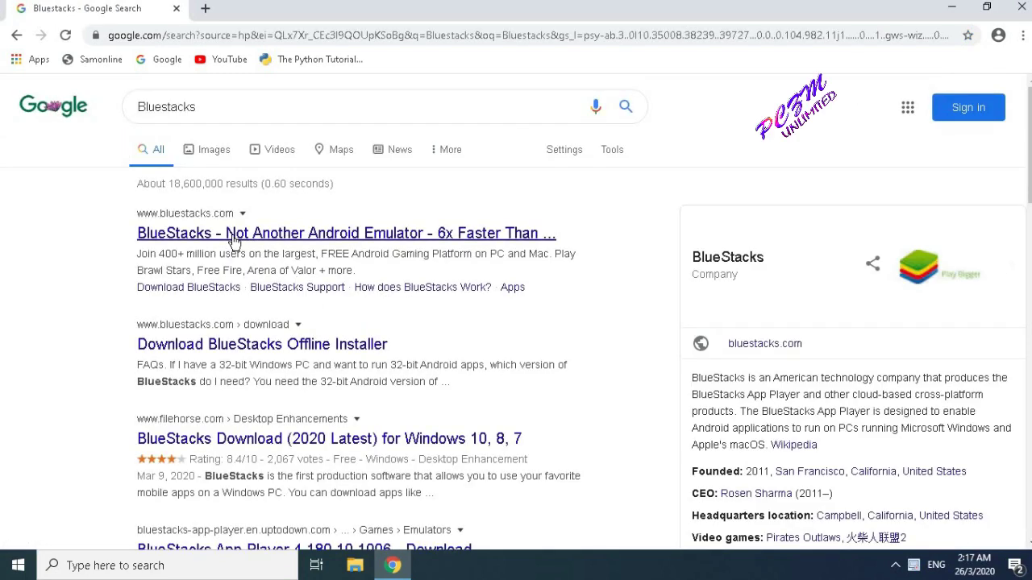
Download the BlueStacks installer from bluestacks.com and reveal it in the Downloads folder.
click(279, 232)
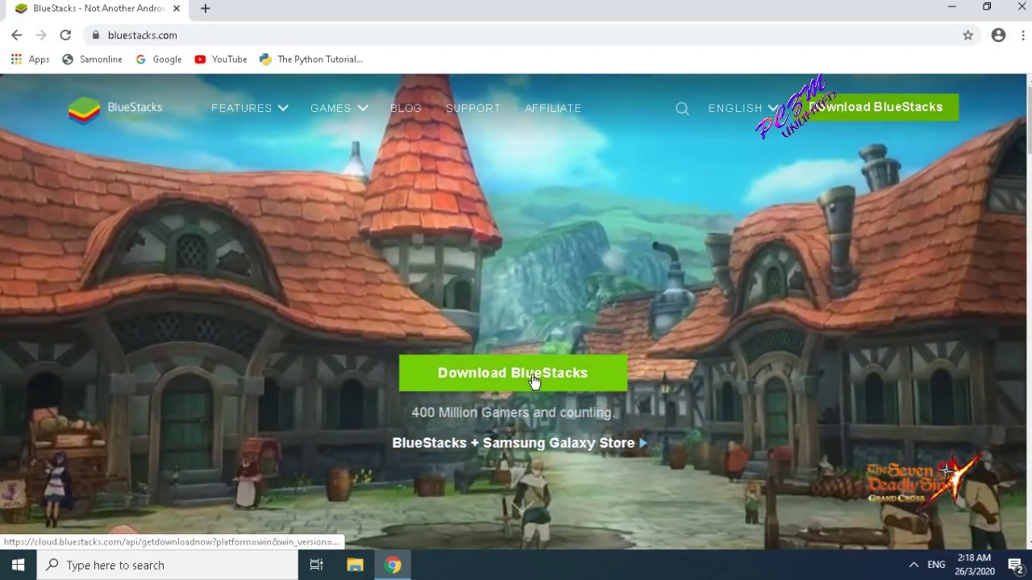
click(532, 374)
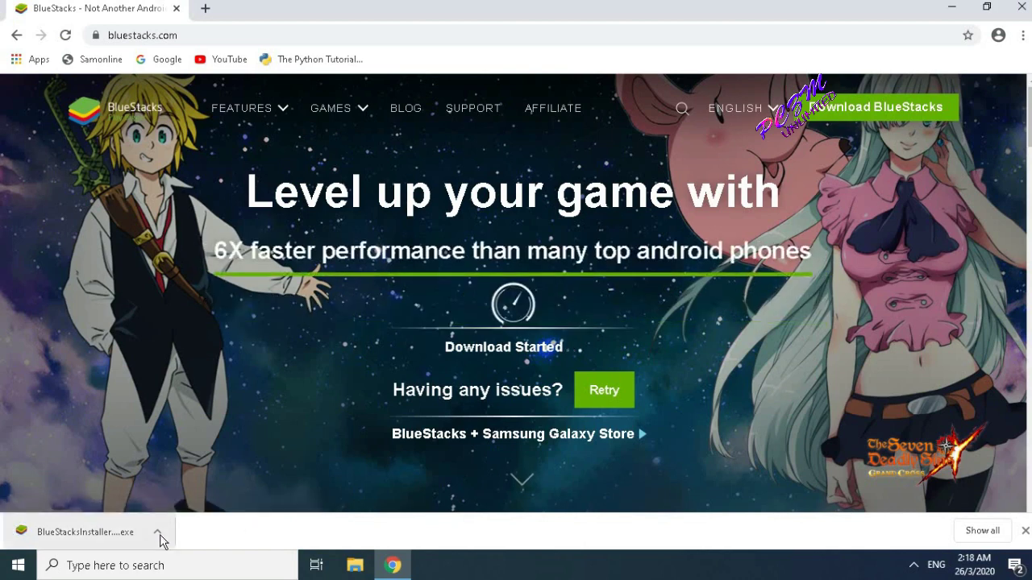
click(980, 531)
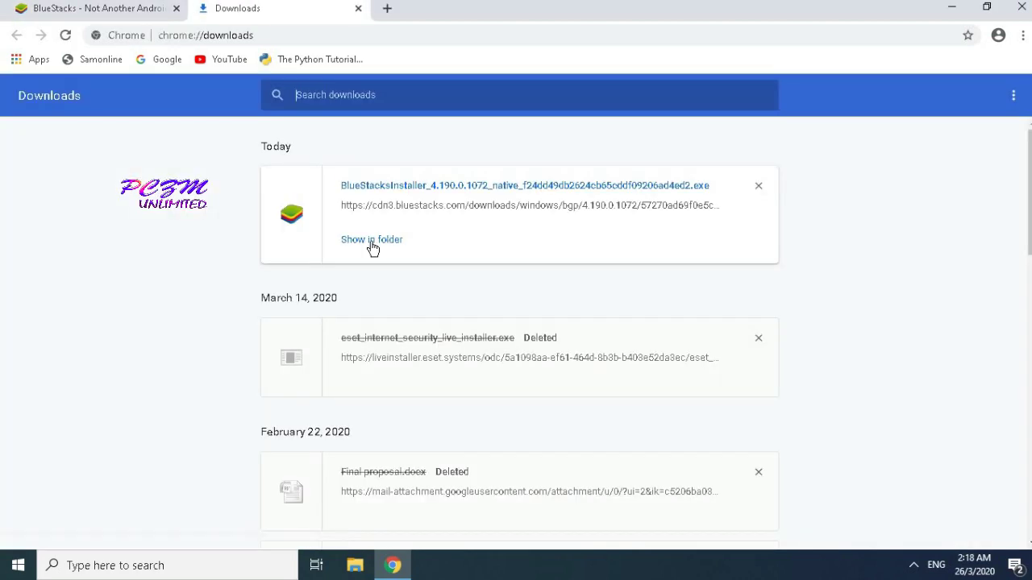
click(372, 240)
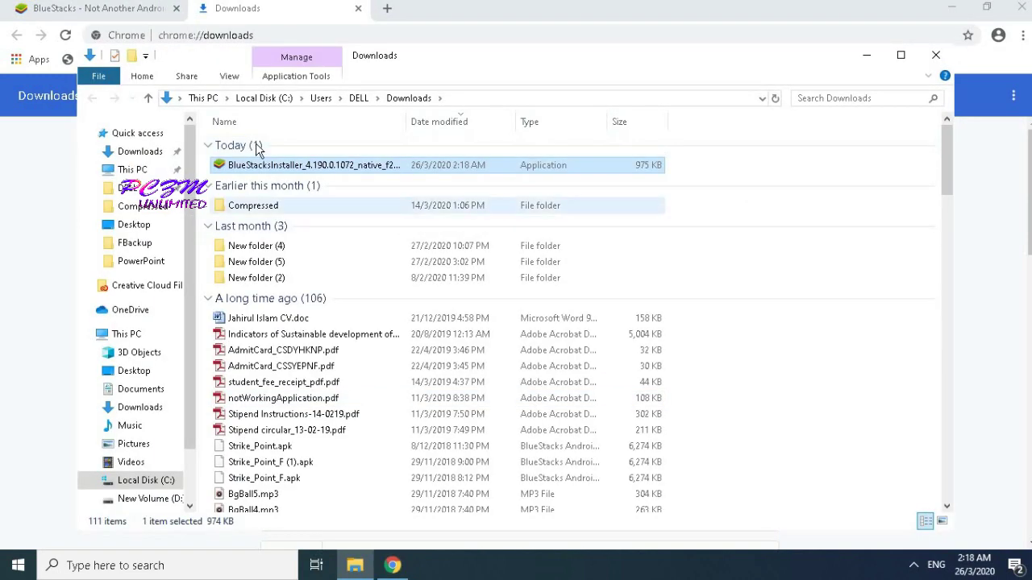
Install BlueStacks from the downloaded .exe, then open Google Play Store from Game center.
double_click(291, 168)
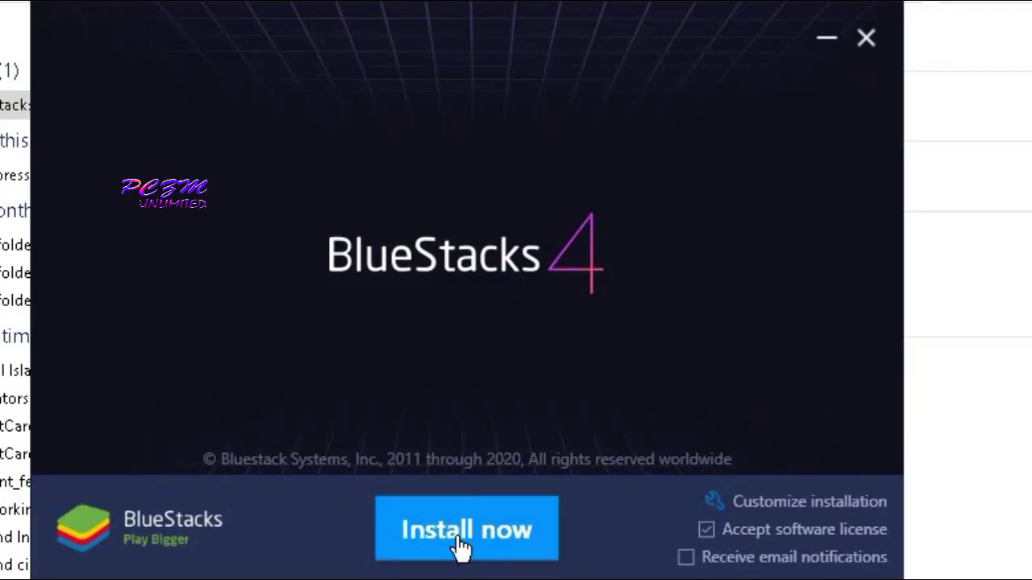
click(460, 549)
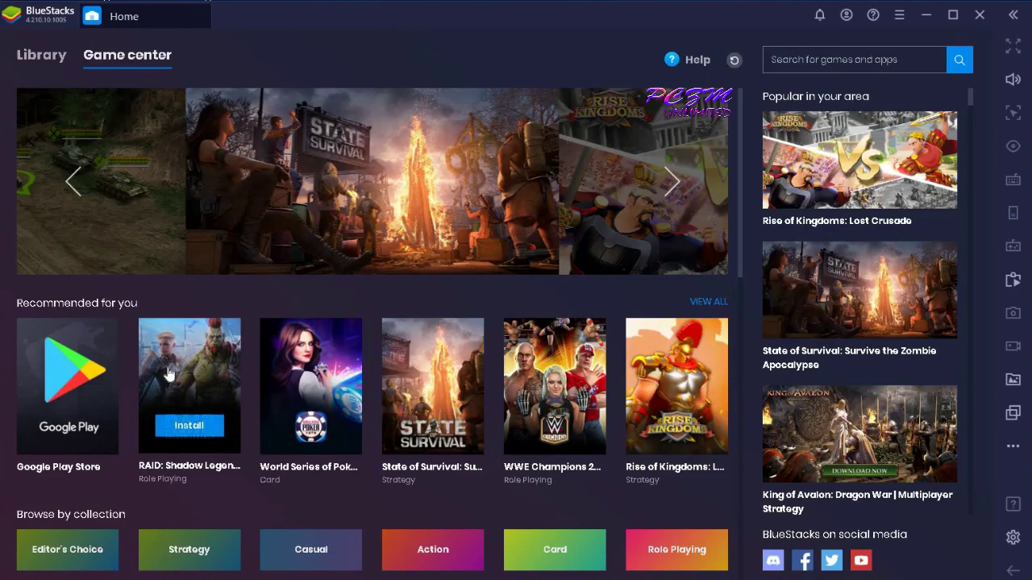
mouse_move(366, 433)
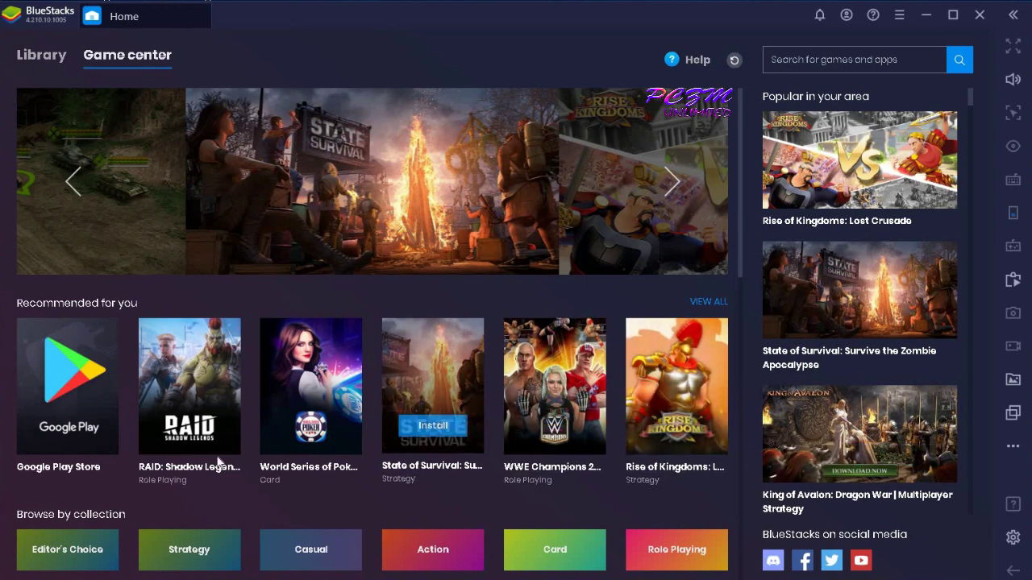
click(54, 379)
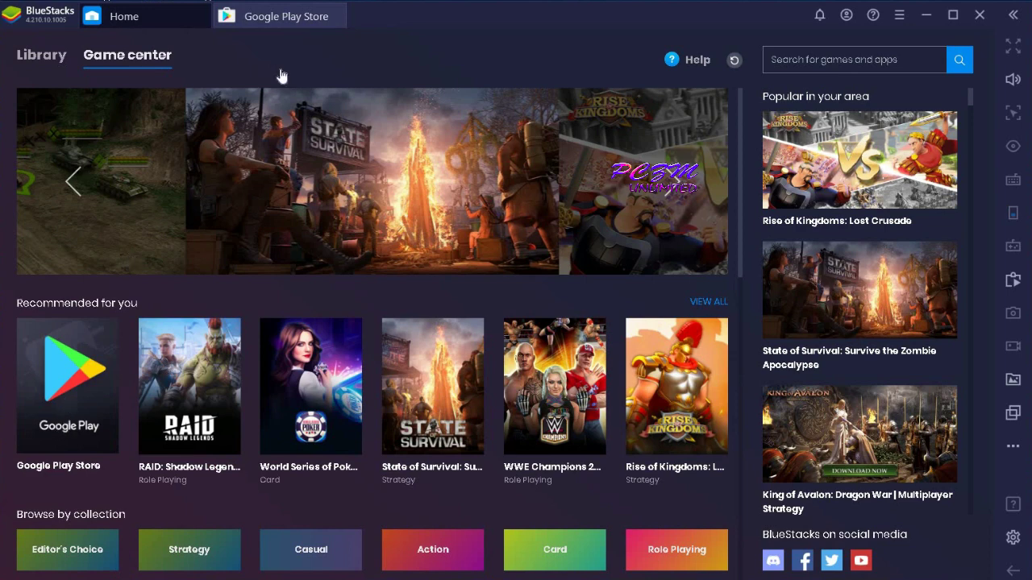
Sign in to Google Play with the account e-mail and password.
click(281, 22)
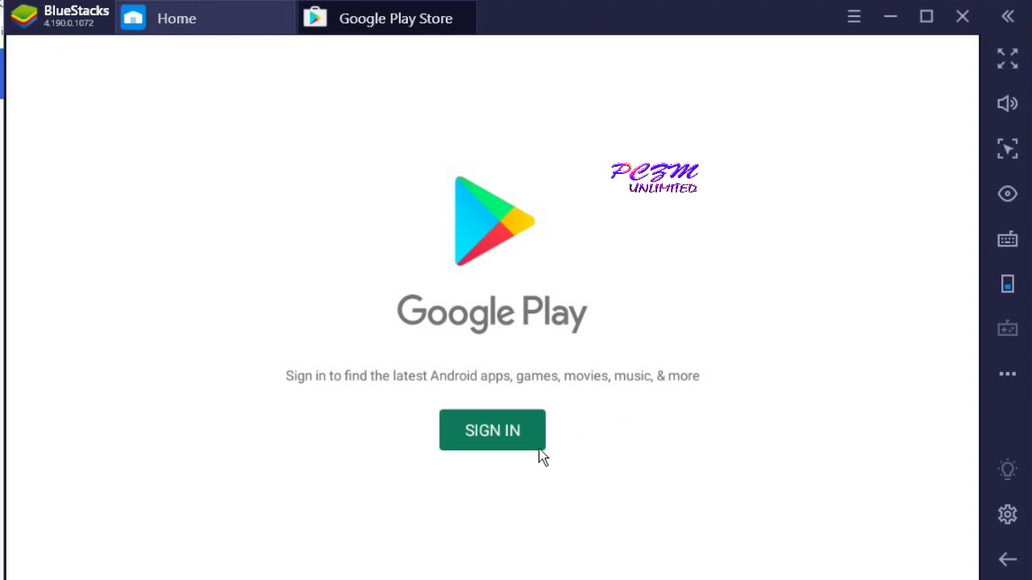
click(495, 439)
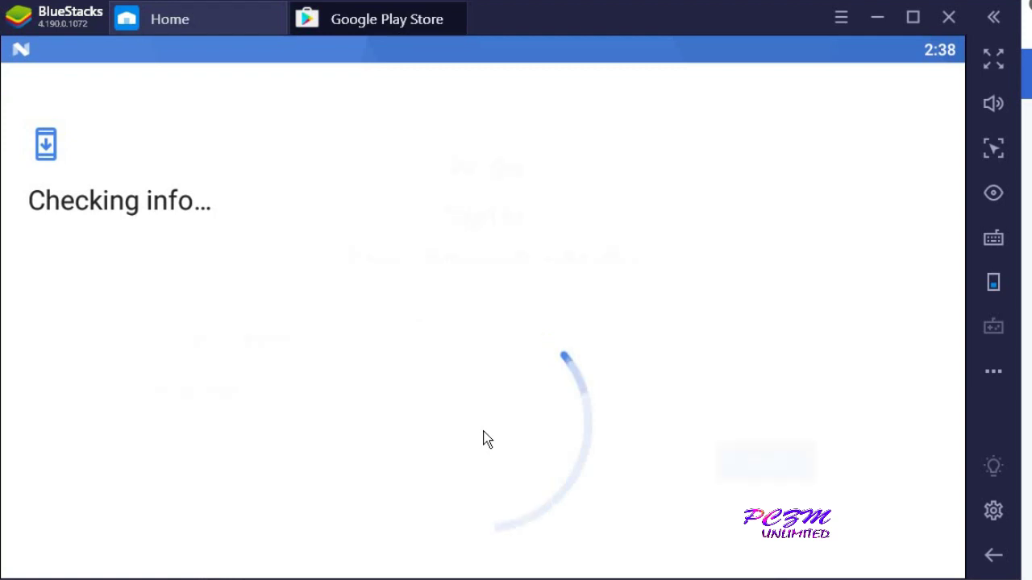
click(397, 334)
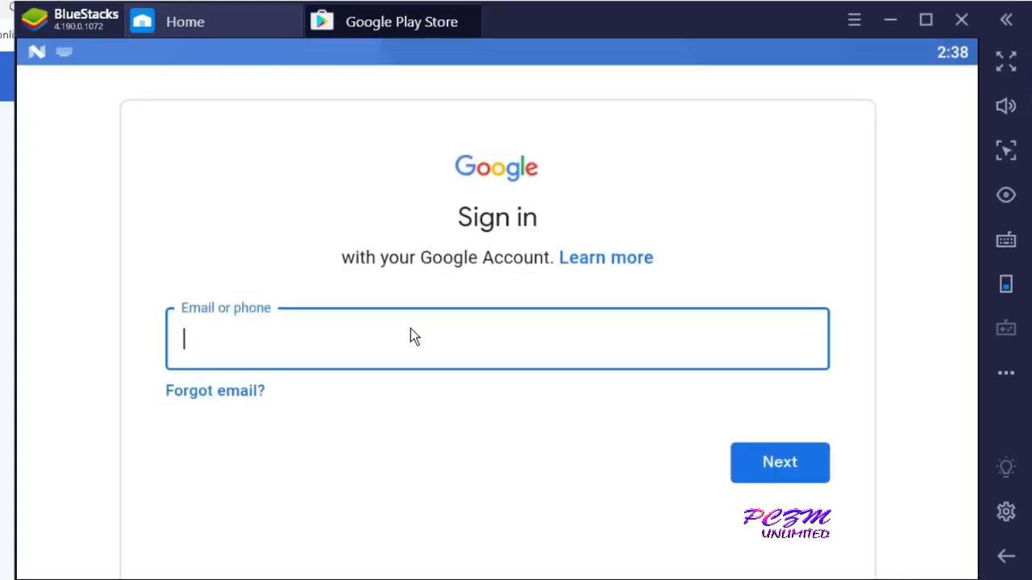
text(ra)
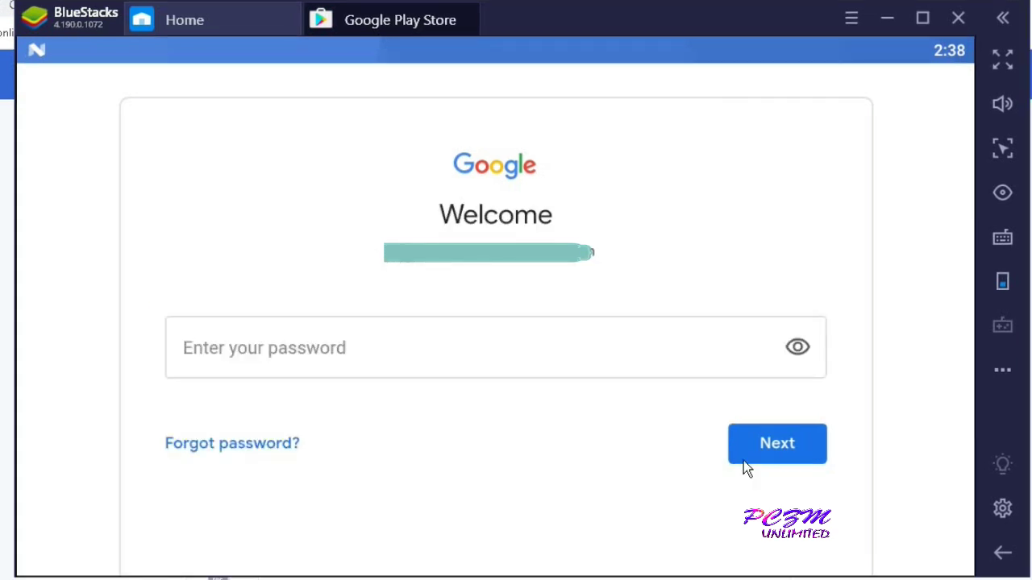
click(334, 351)
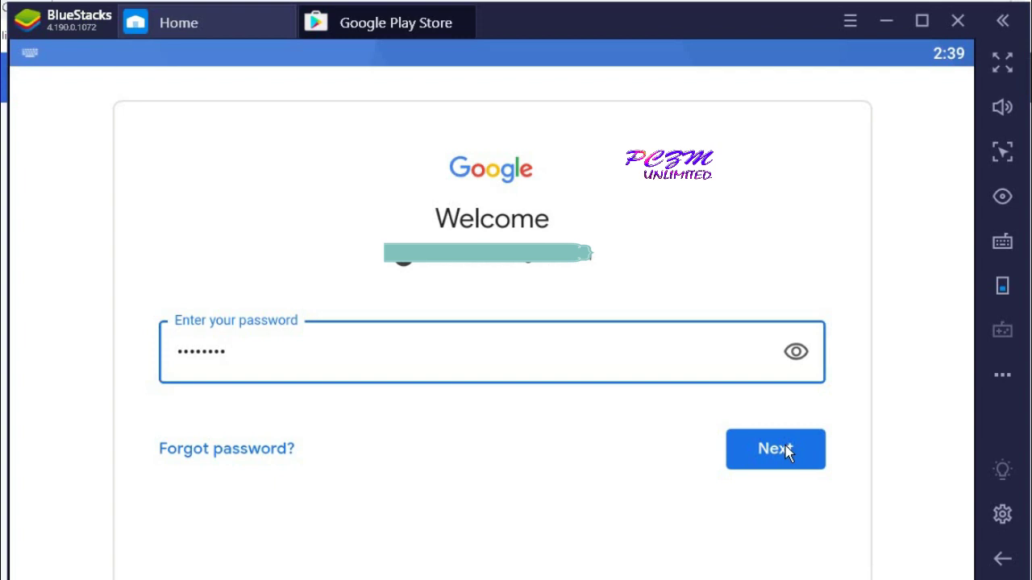
click(786, 446)
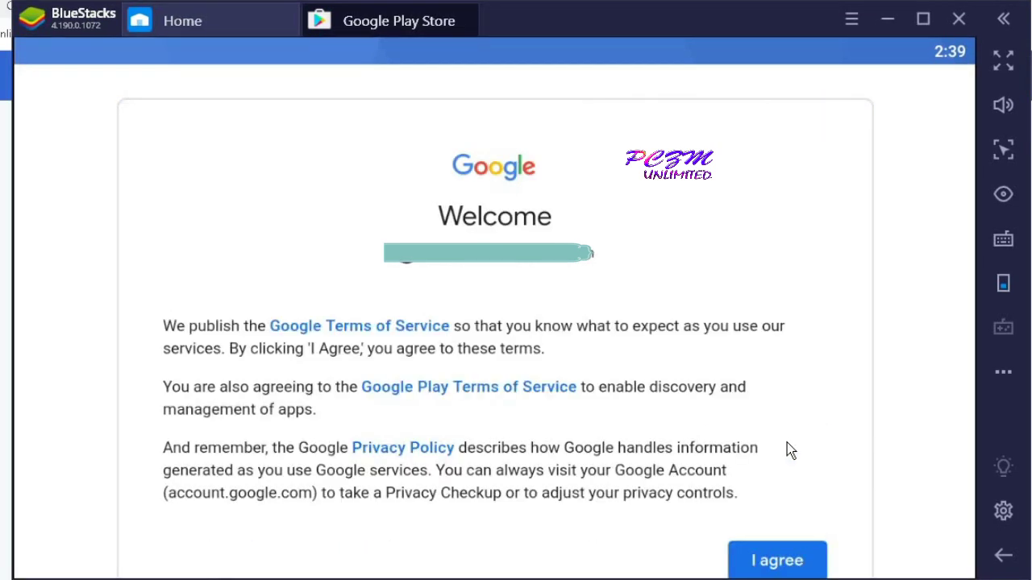
Accept Google's terms, turn off Google Drive backup and confirm the services settings.
click(758, 565)
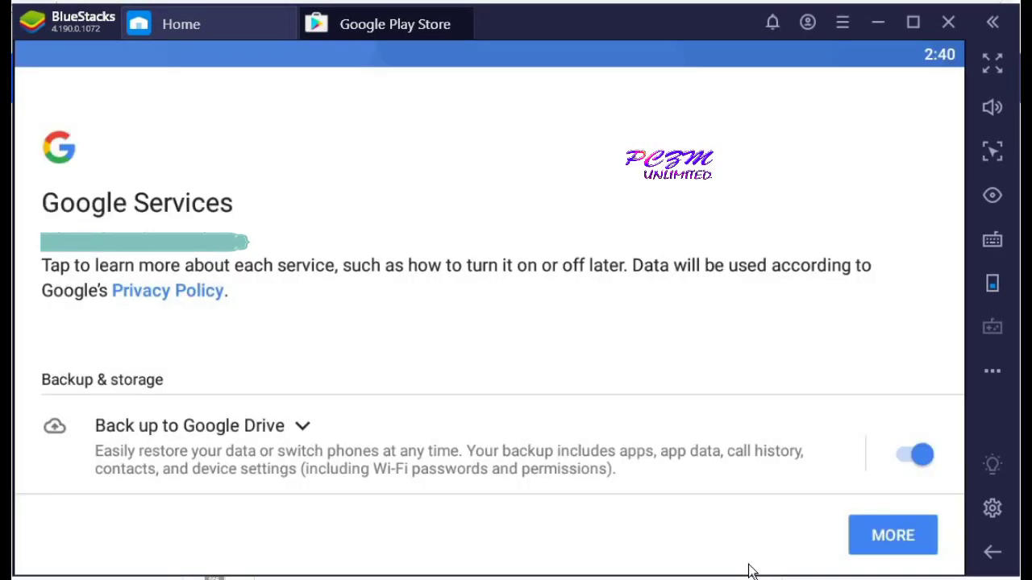
click(927, 460)
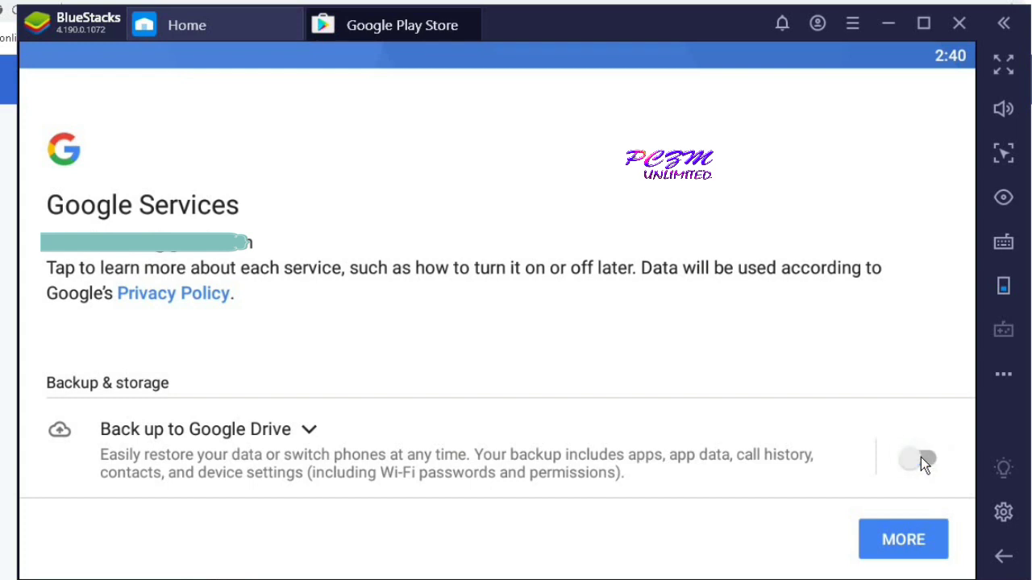
click(902, 540)
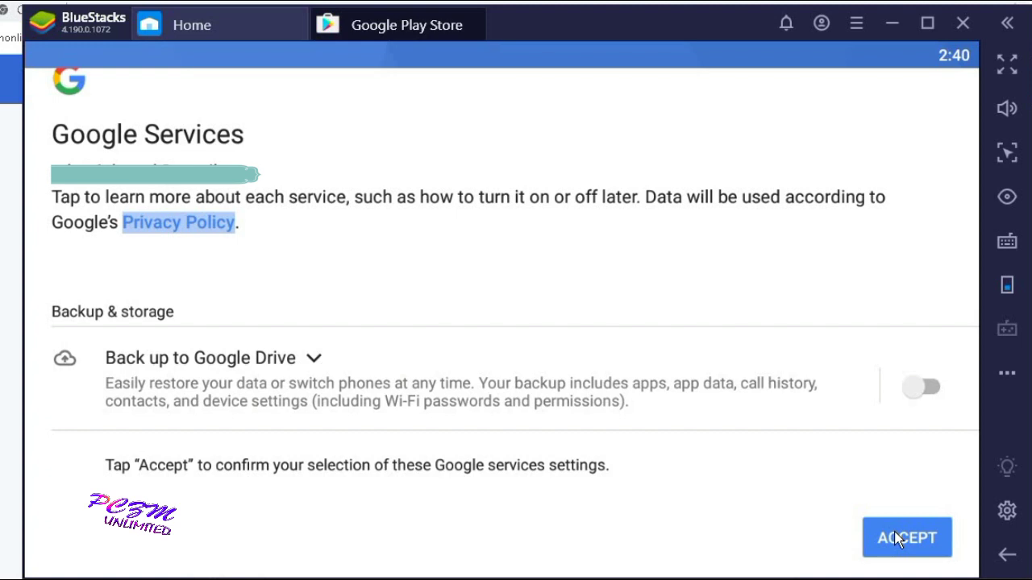
click(917, 541)
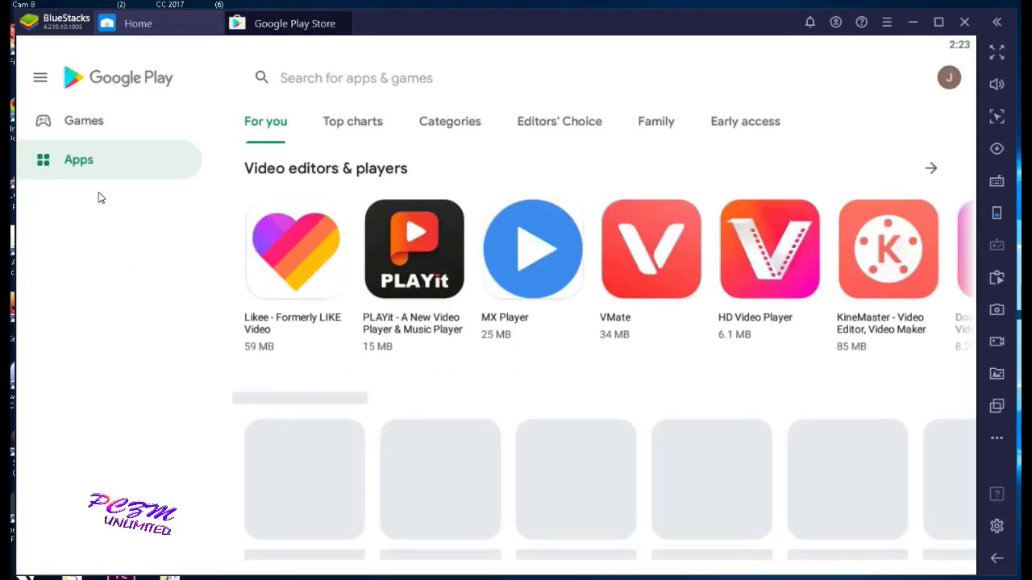
Search the Play Store games section for 'pubg mobile'.
click(91, 125)
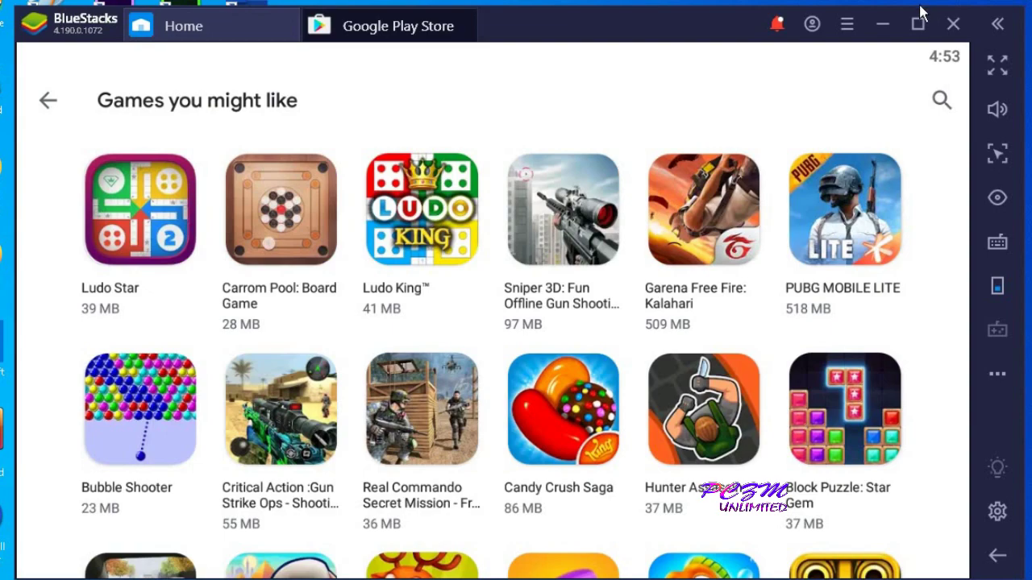
scroll(906, 184, down, 2)
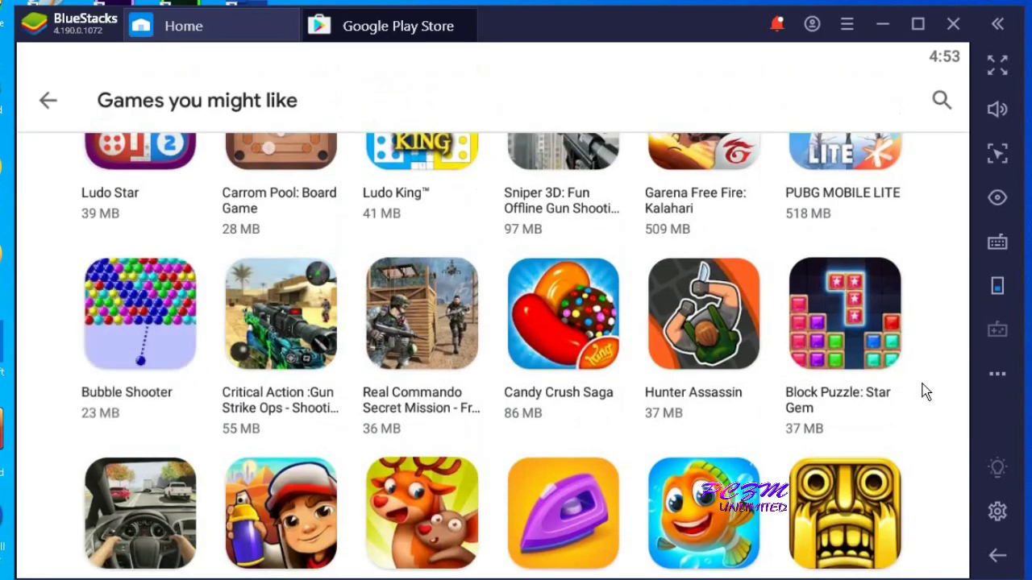
scroll(944, 230, down, 6)
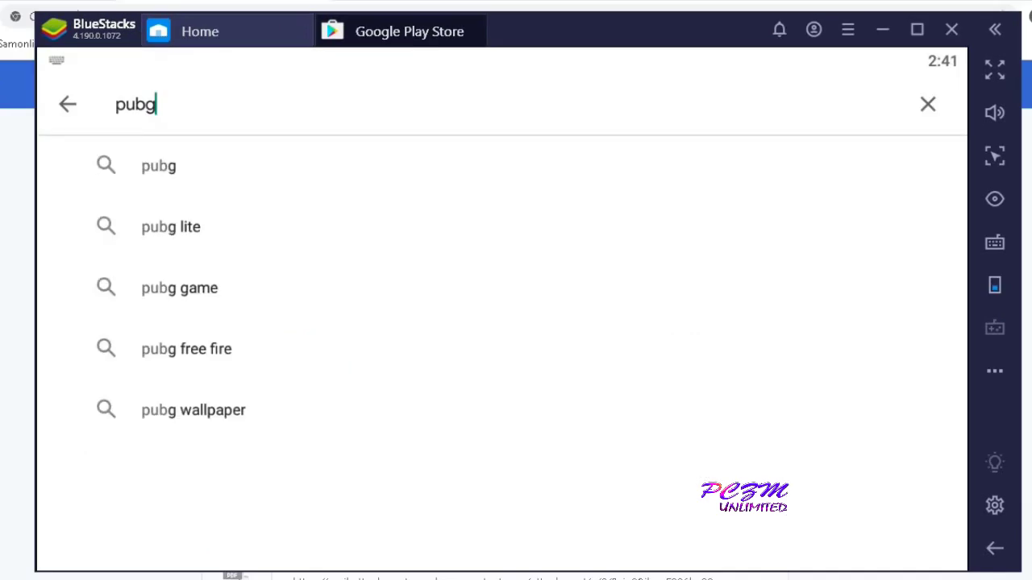
text(mobile)
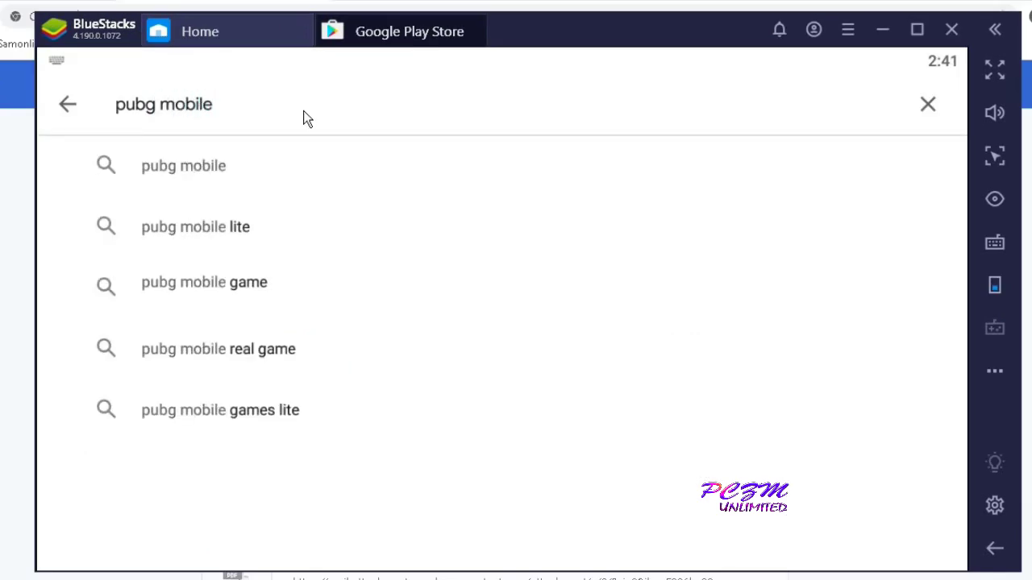
key(Return)
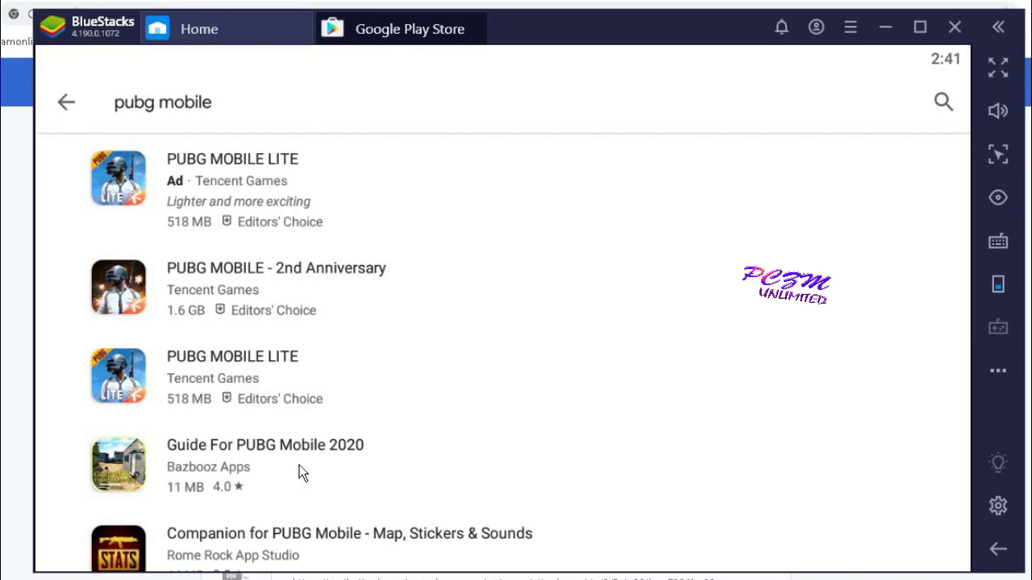
Search for 'free fire' and 'call of duty mobile', then open BlueStacks settings.
text(free fire)
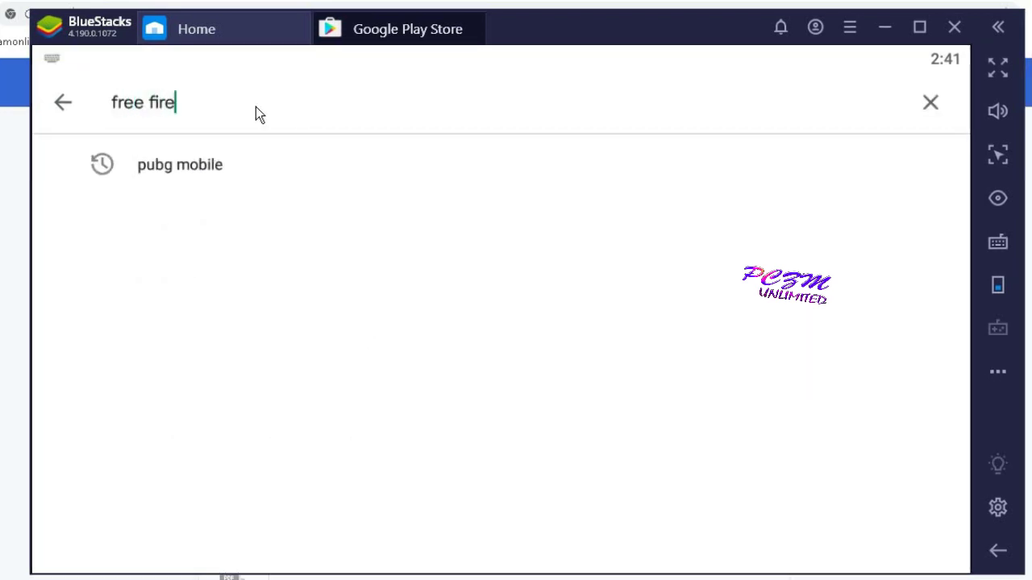
key(Return)
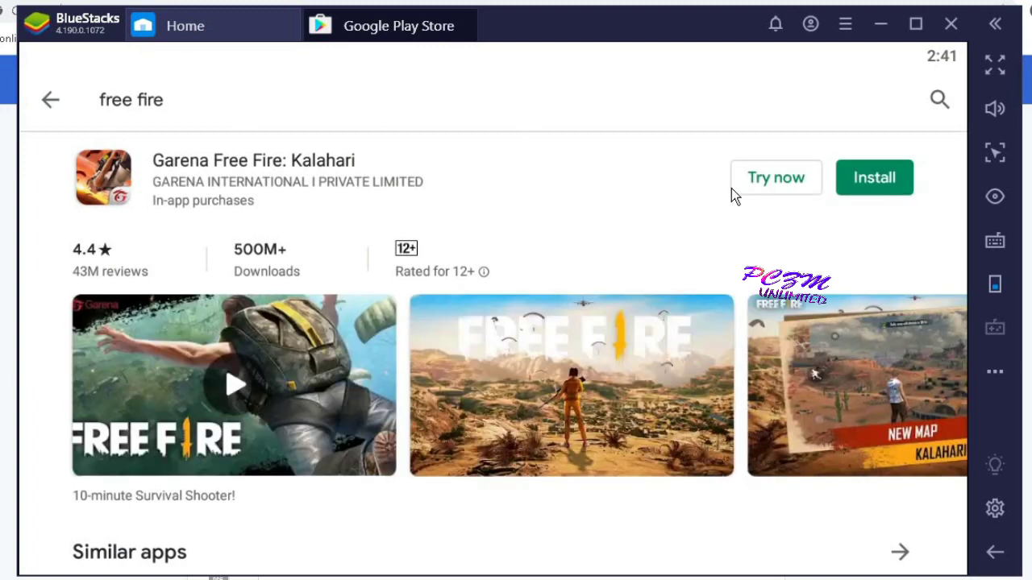
text(l of d)
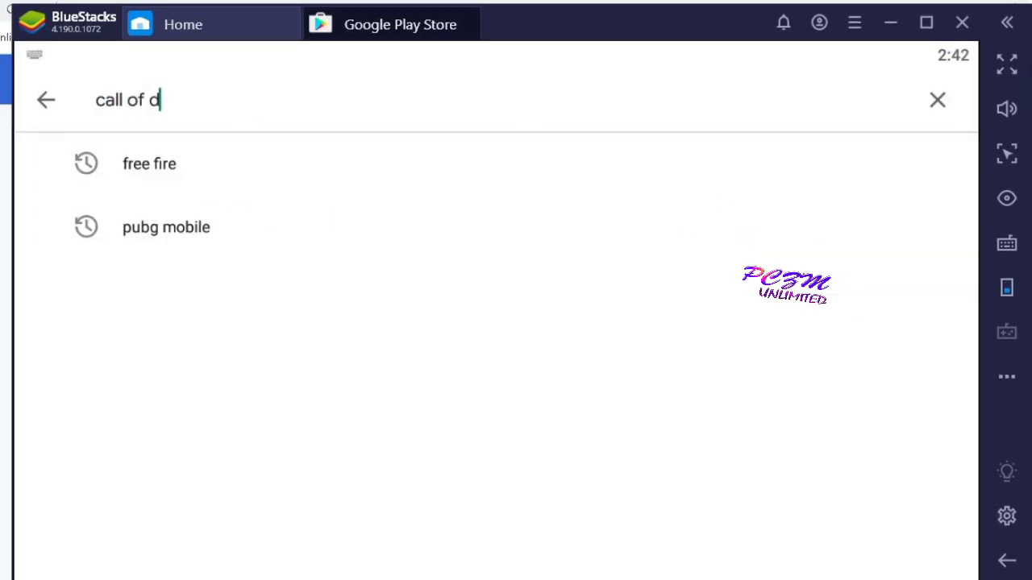
text(uty mobil)
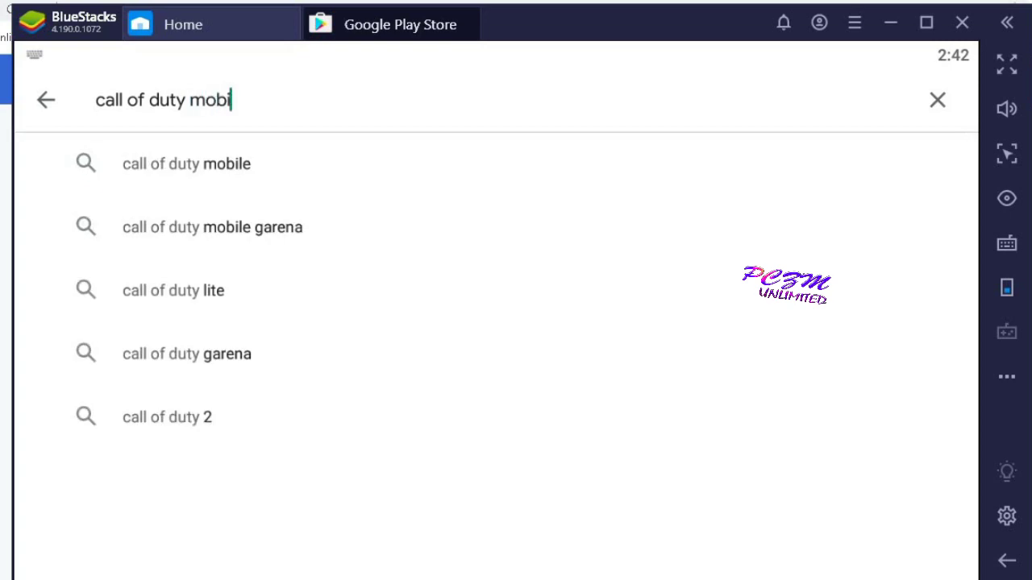
text(e)
key(Return)
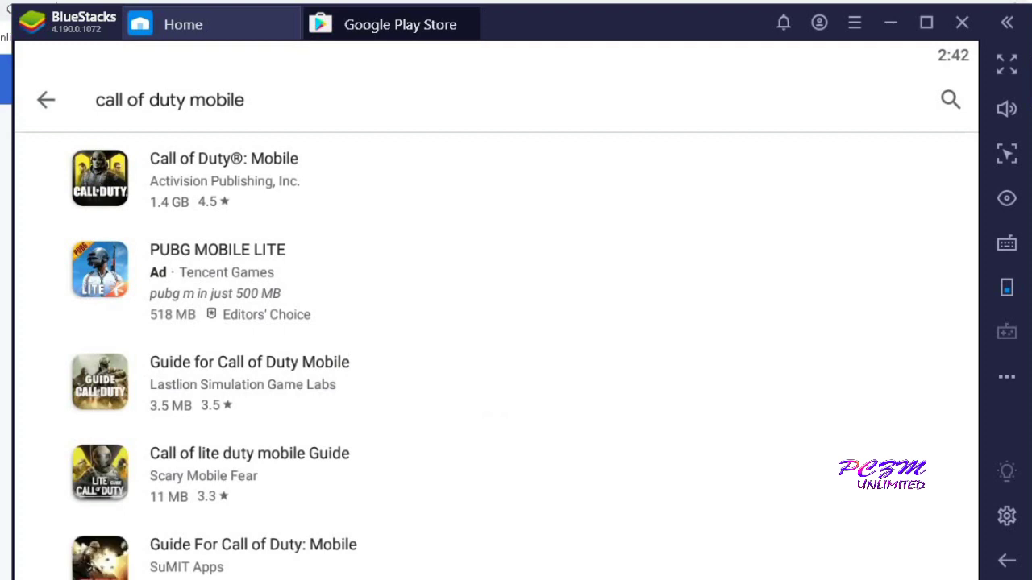
click(1005, 517)
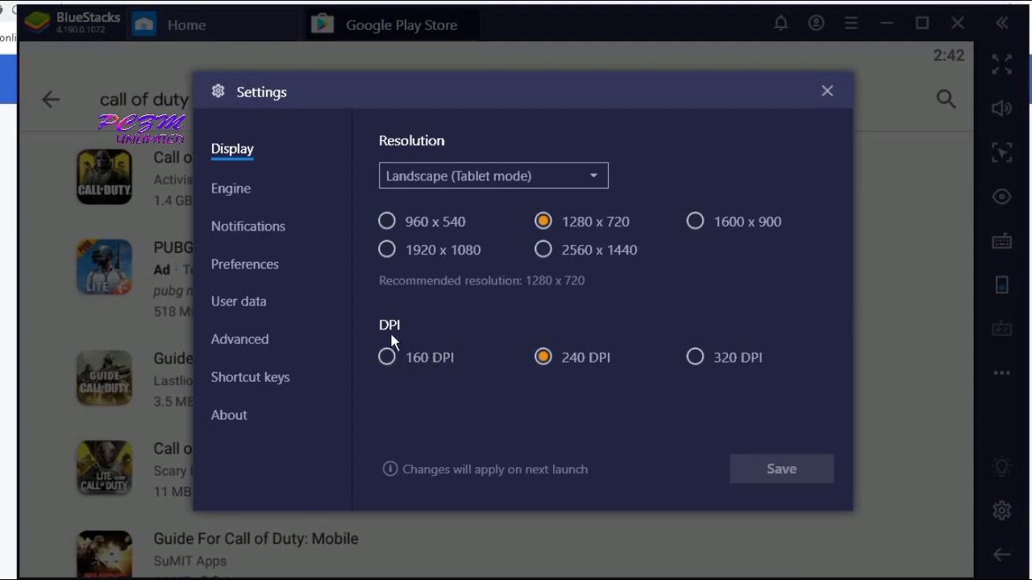
In the Engine settings, raise custom memory from 900 MB to 2048 MB.
click(240, 195)
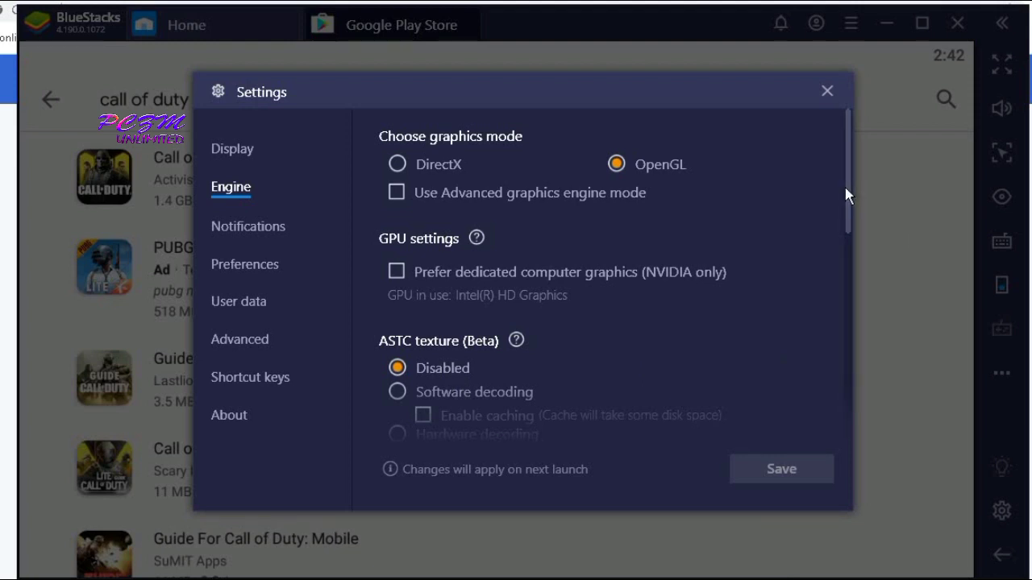
drag(847, 223, 847, 298)
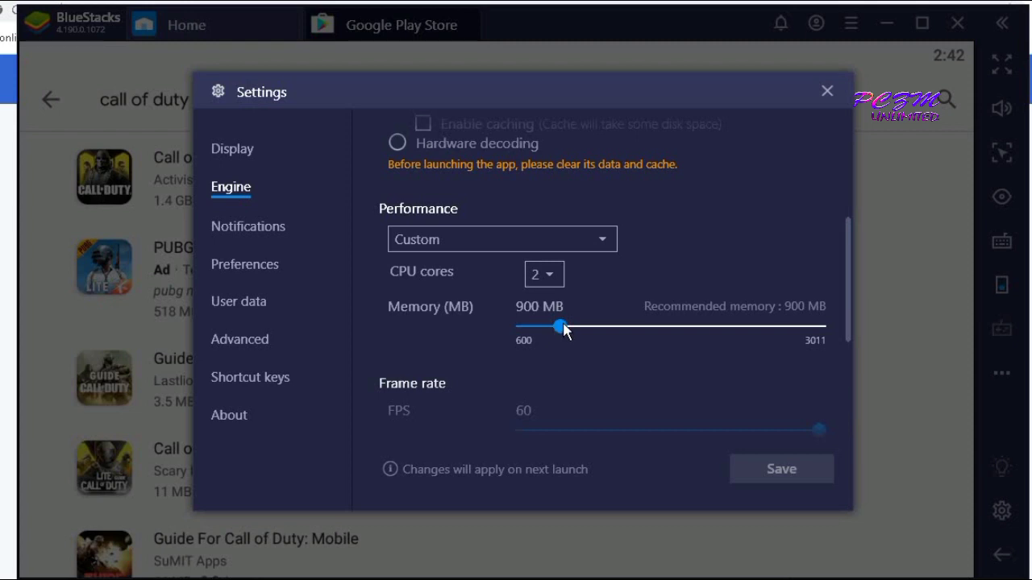
drag(564, 324, 702, 330)
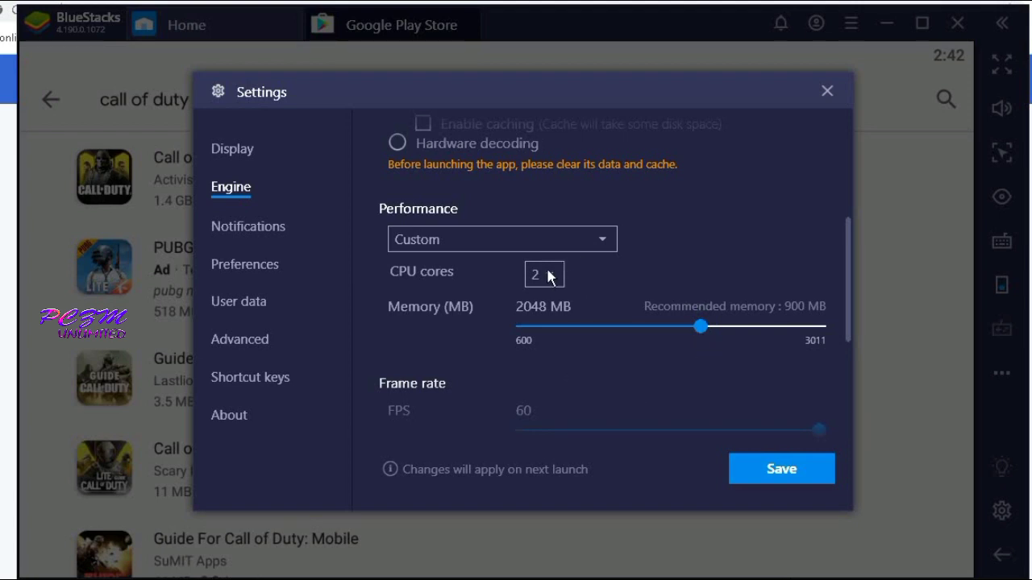
Choose the Medium performance preset (2 CPU cores, 2048 MB), save, and restart BlueStacks.
click(597, 242)
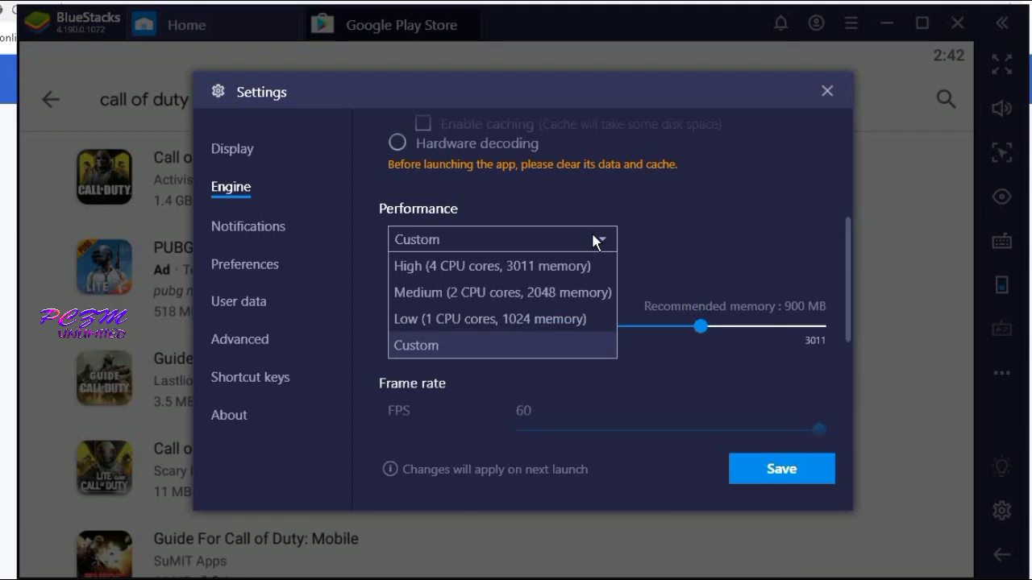
click(487, 295)
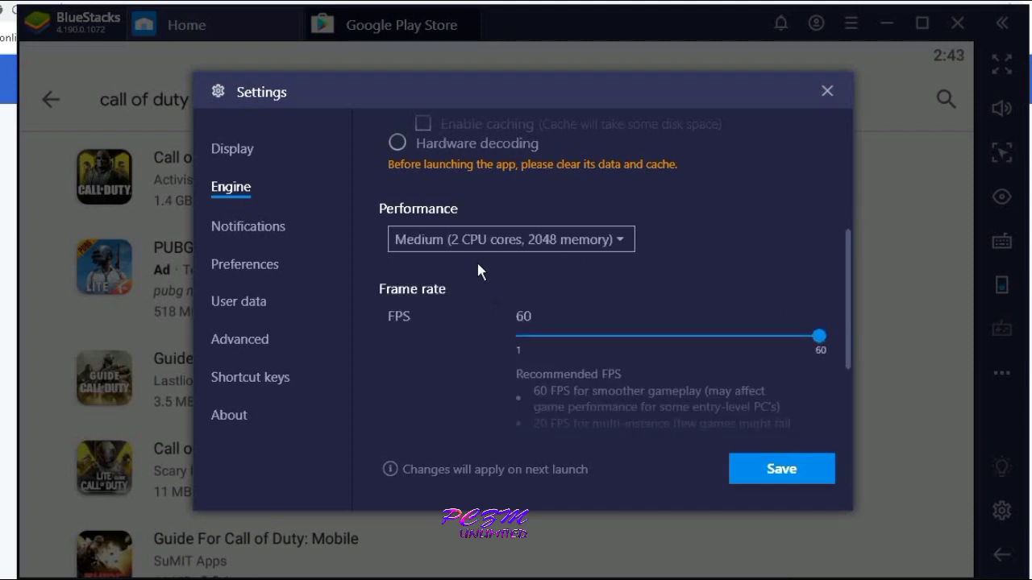
drag(848, 290, 847, 354)
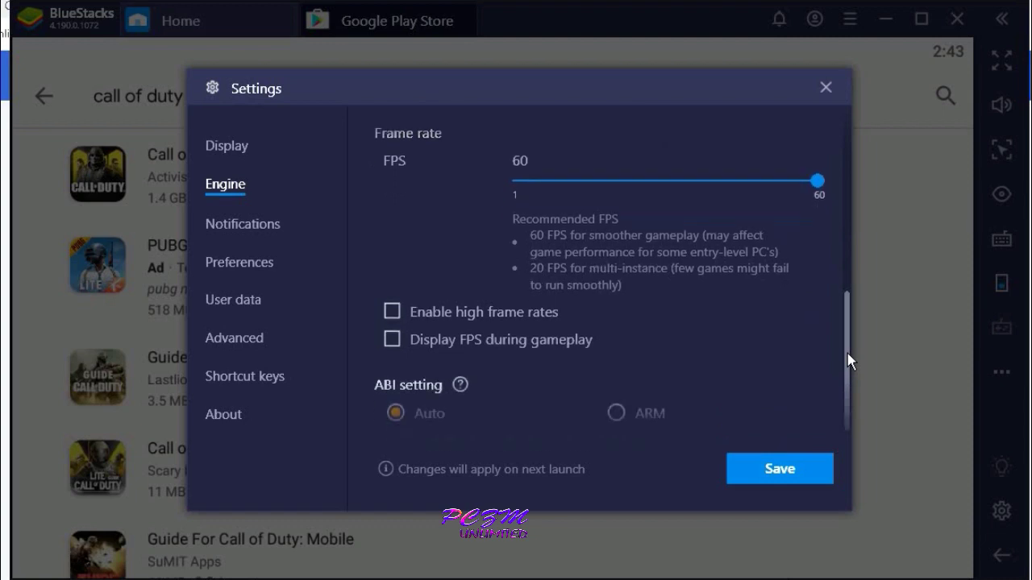
drag(846, 356, 843, 387)
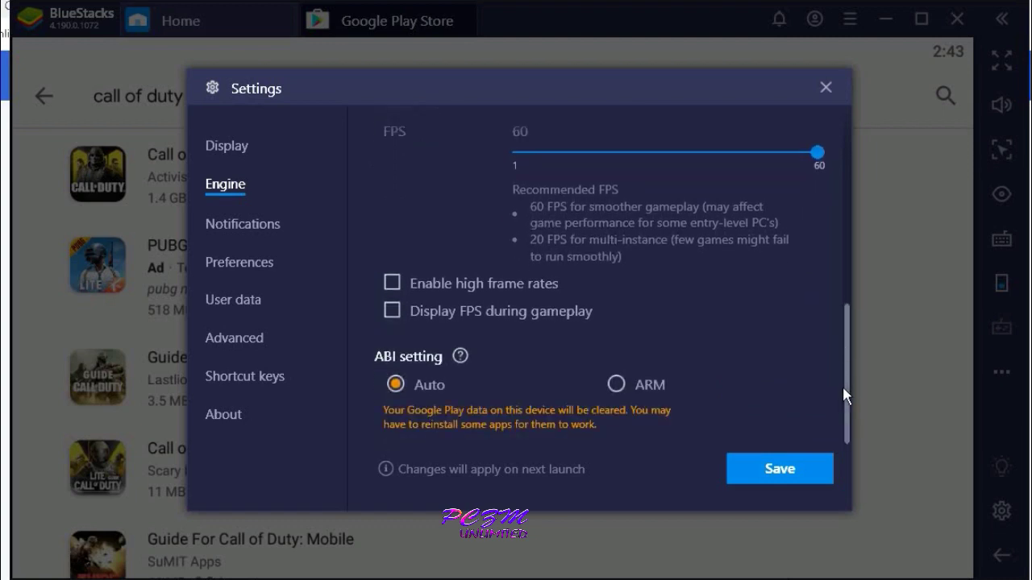
scroll(838, 323, up, 1)
scroll(839, 454, down, 1)
drag(839, 375, 842, 277)
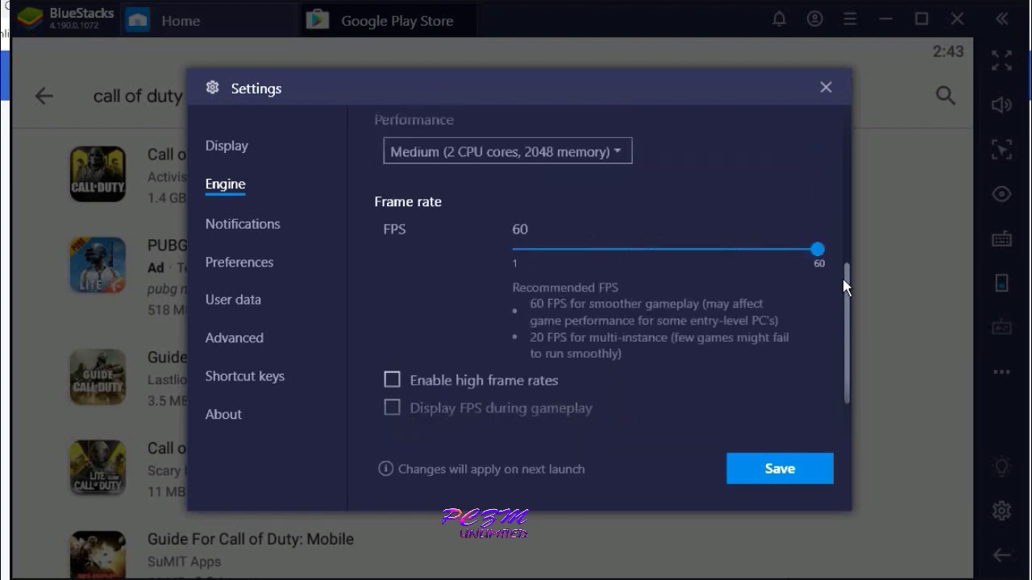
click(760, 468)
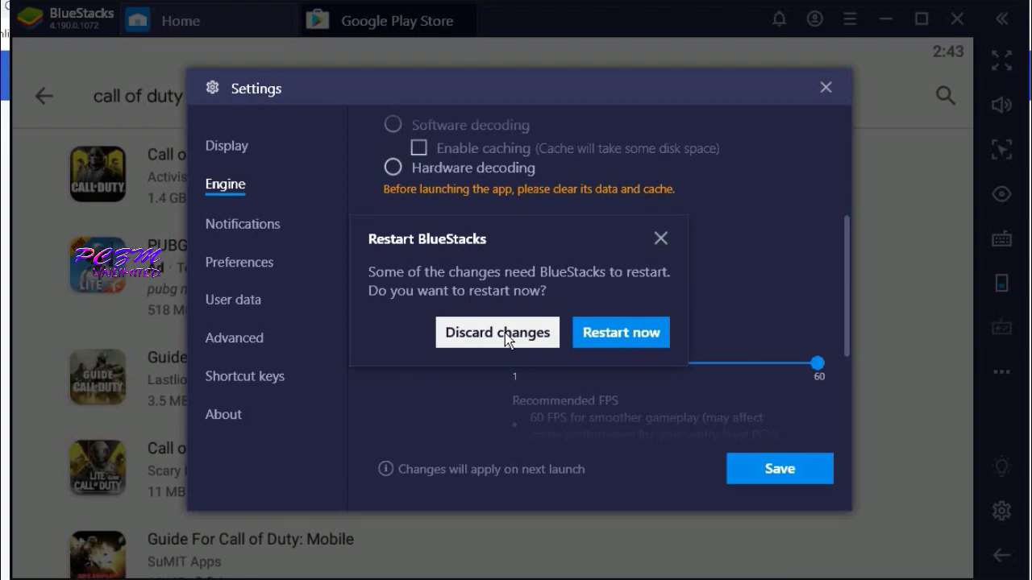
click(632, 335)
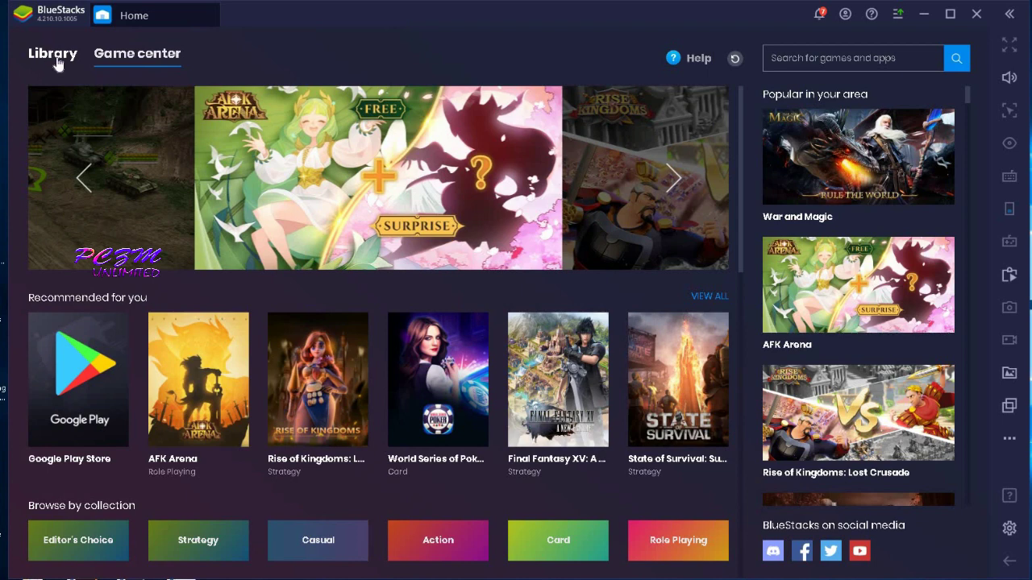
From the Library, launch Call of Duty and then Free Fire.
click(56, 59)
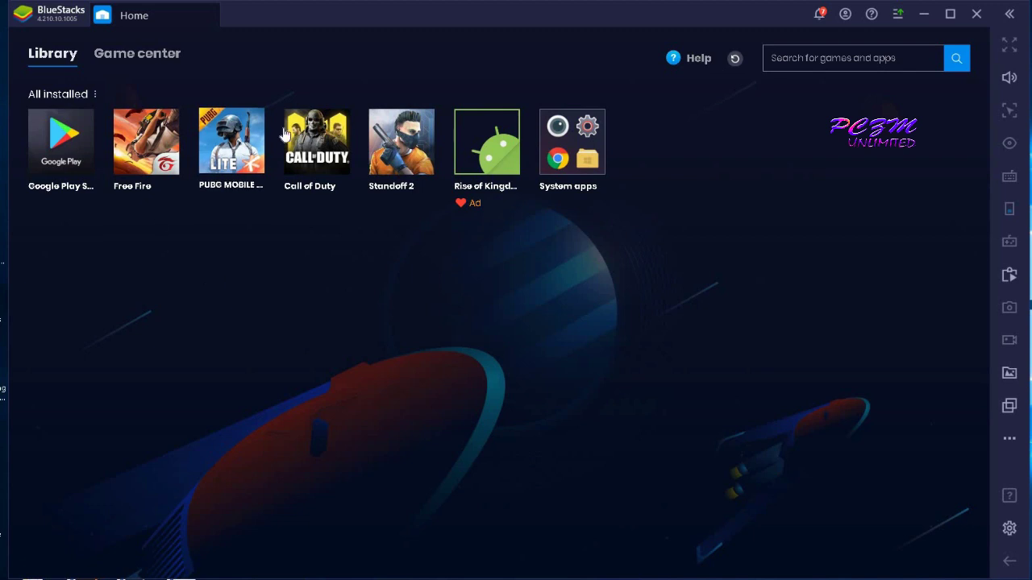
click(318, 152)
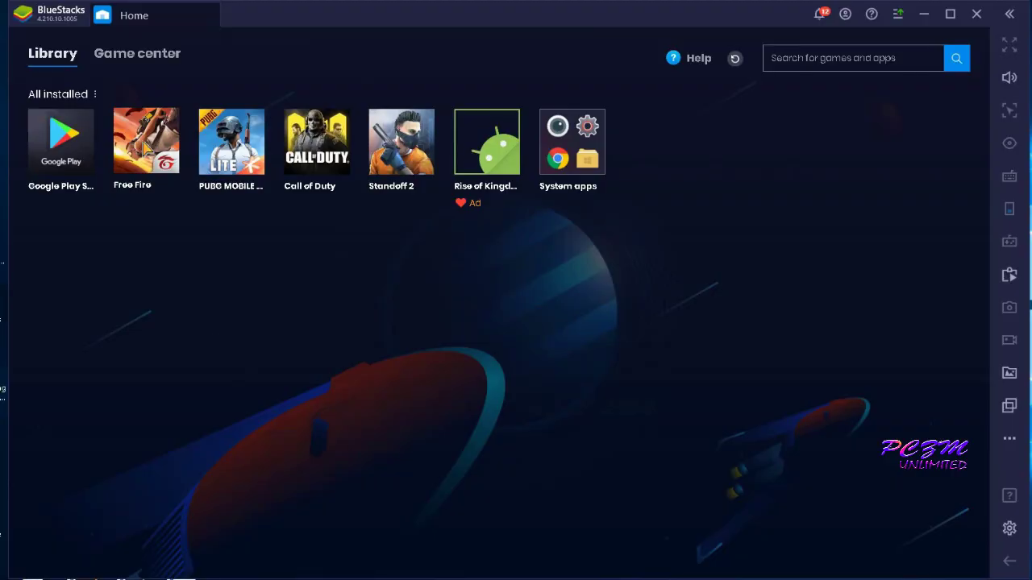
click(144, 148)
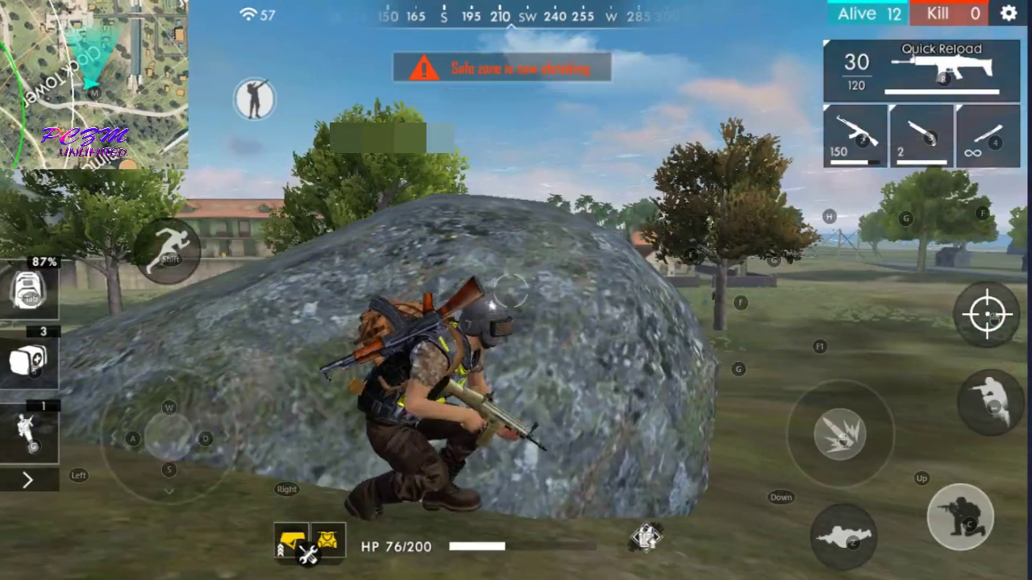
In Free Fire, aim and fire at the enemy while strafing right and left.
right_click(516, 290)
key(d)
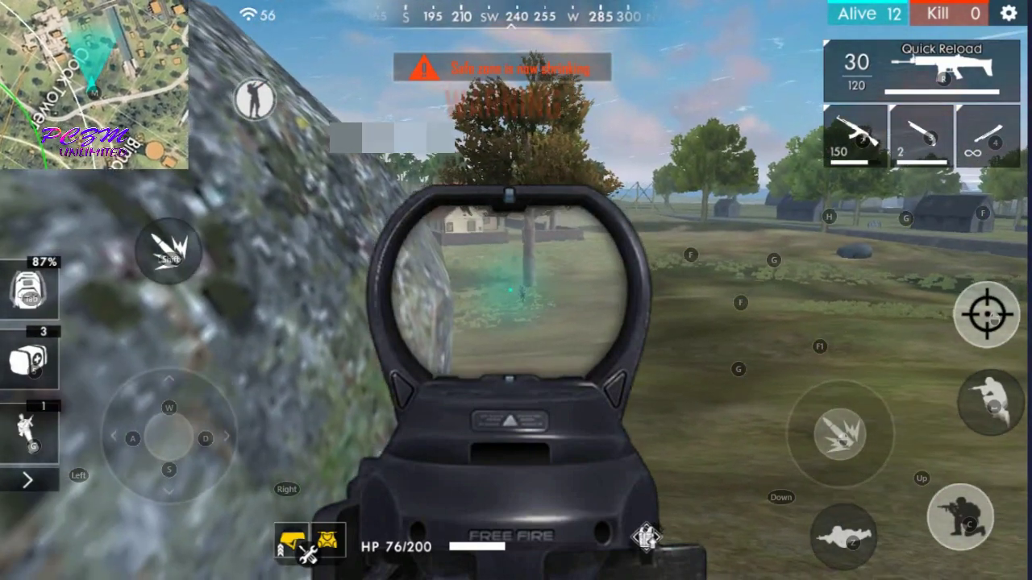
drag(516, 290, 516, 290)
key(a)
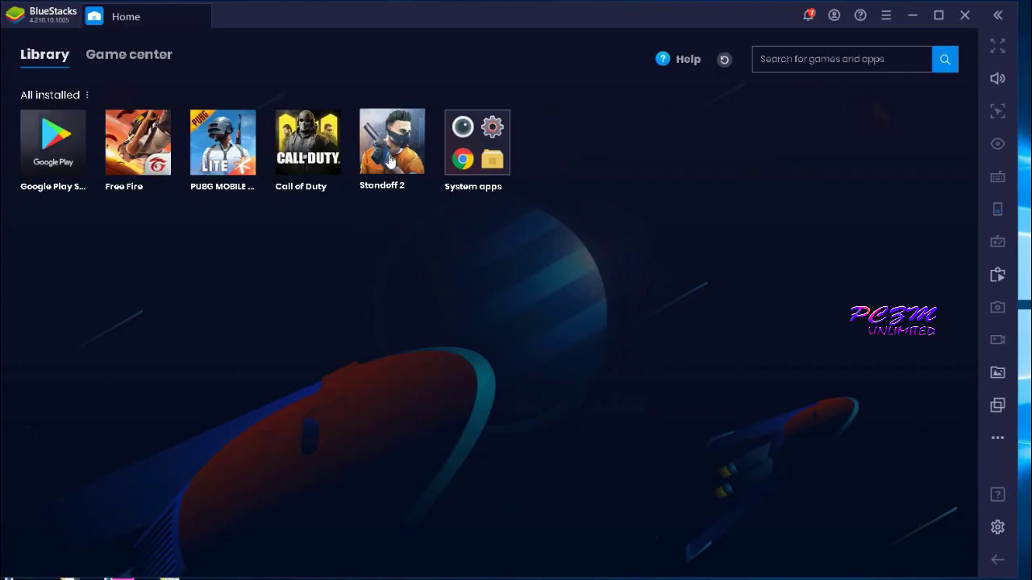
Launch Standoff 2 and shoot at the enemy down the alley.
click(389, 161)
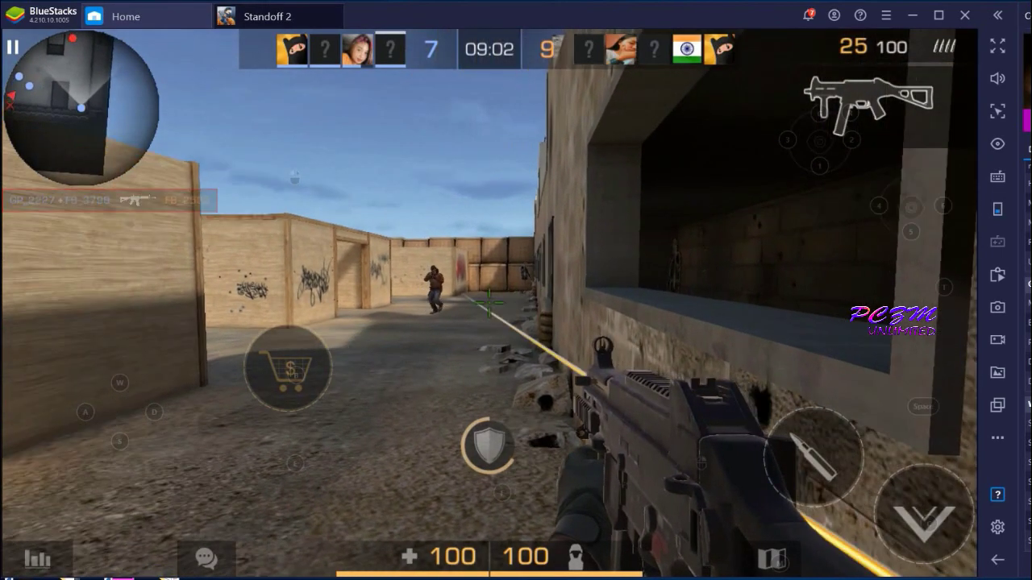
click(489, 303)
drag(489, 303, 489, 303)
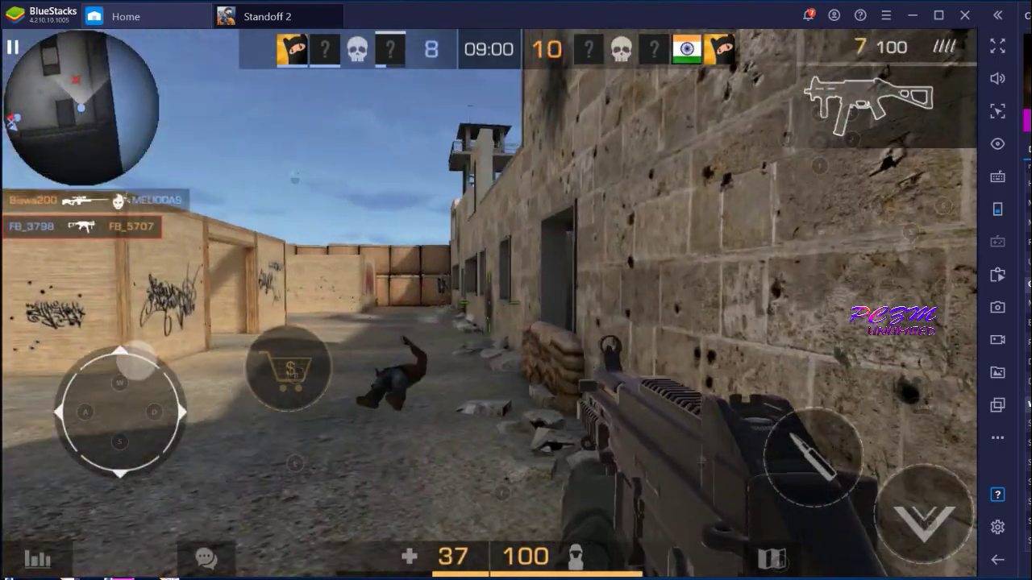